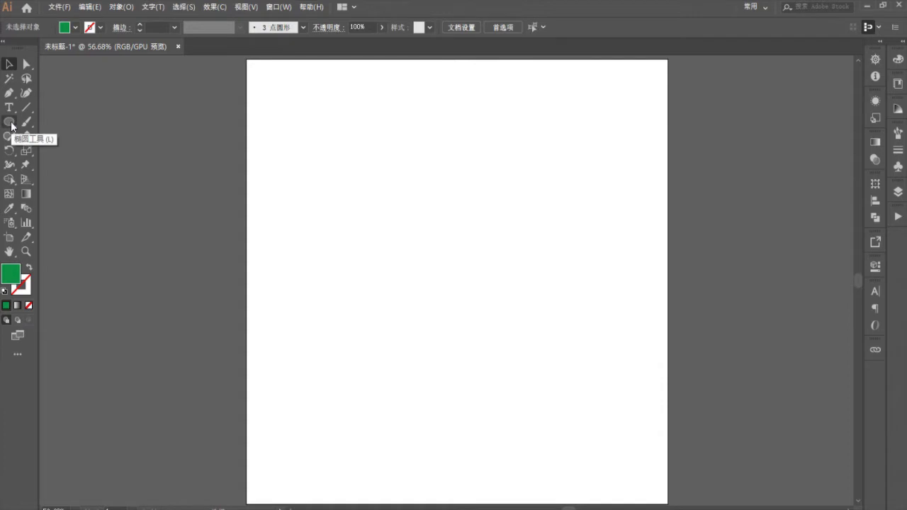
Create a 1000 × 1000 px circle with the Ellipse tool and centre it horizontally and vertically on the artboard
click(11, 121)
click(328, 168)
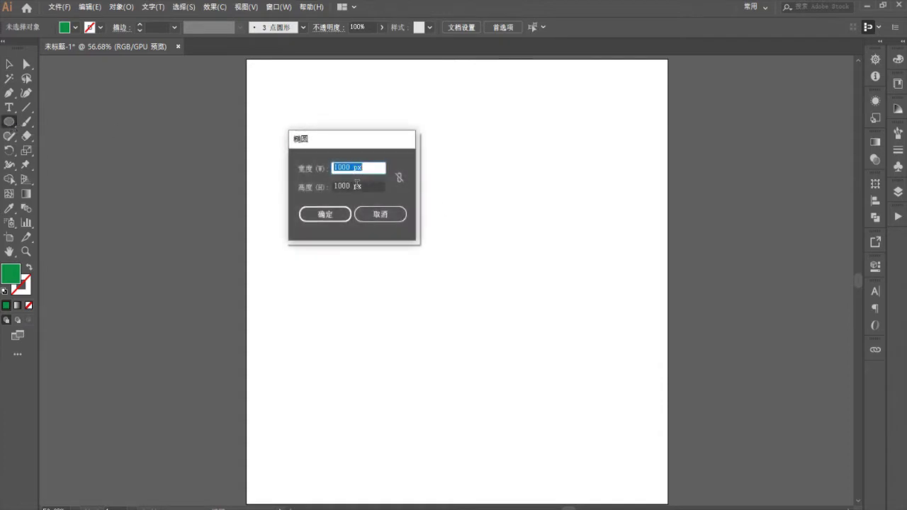
key(Return)
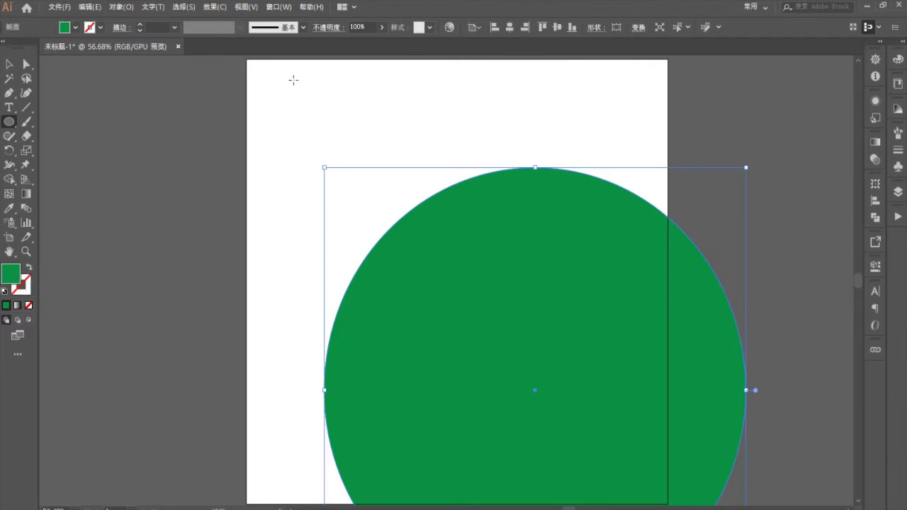
click(509, 27)
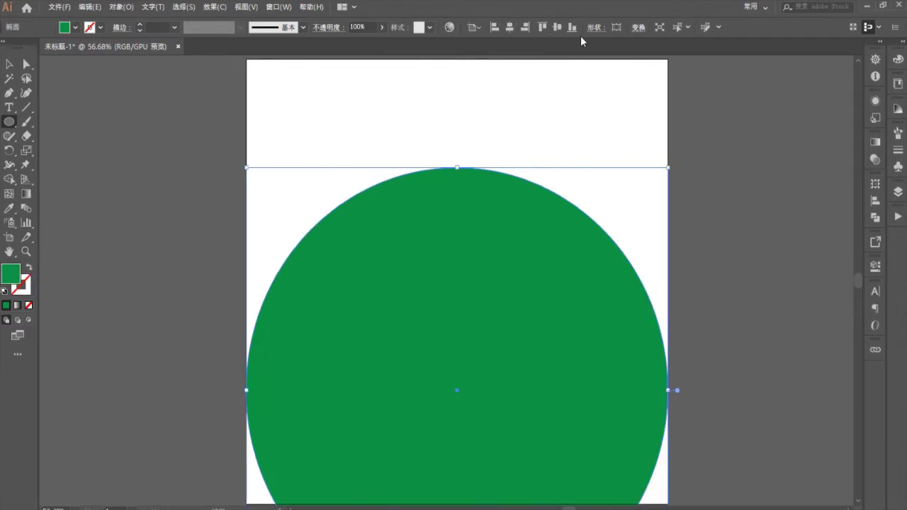
click(551, 28)
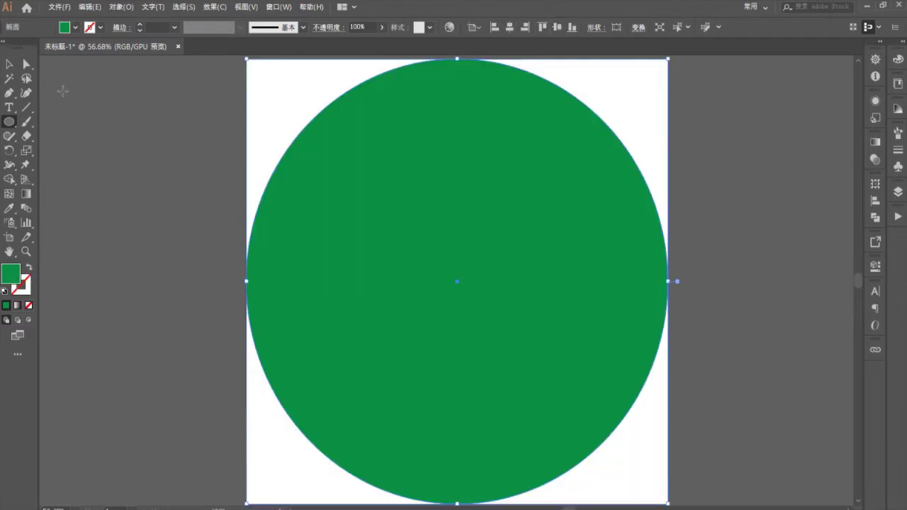
Fill the circle with black and keep its stroke set to none
click(99, 27)
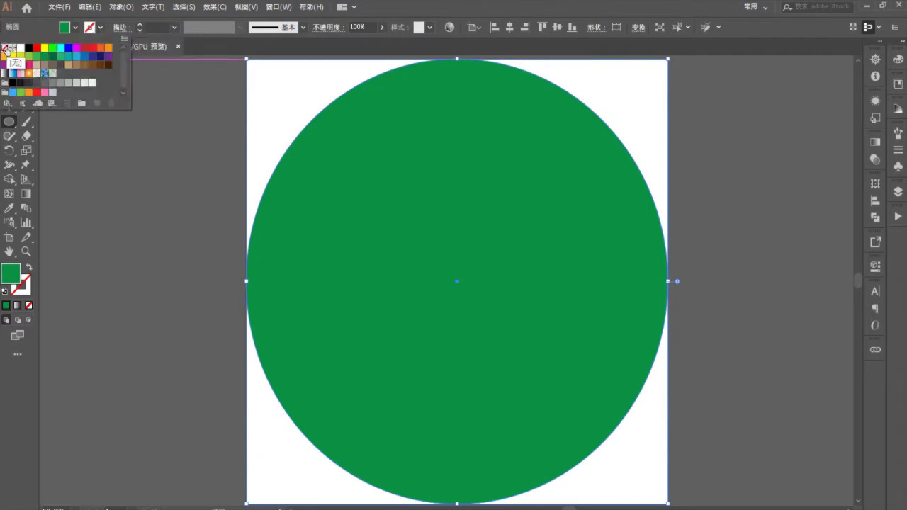
click(77, 32)
click(69, 28)
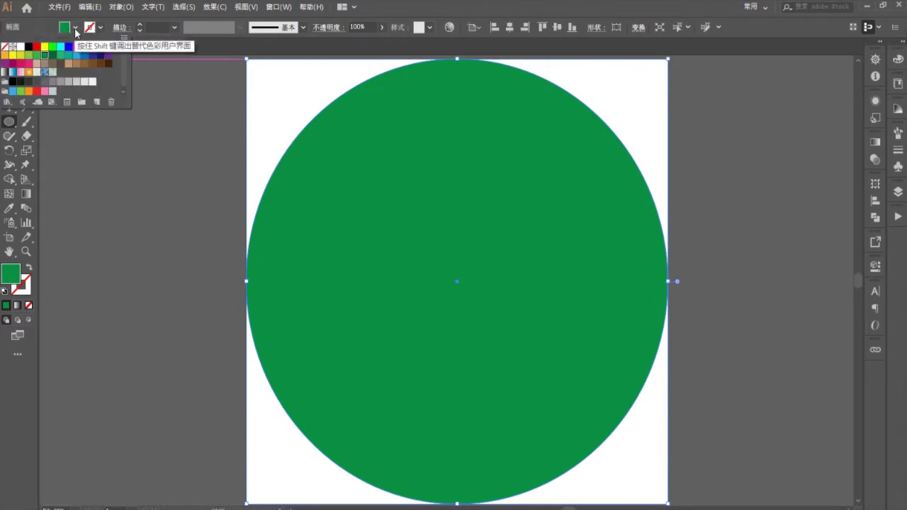
click(28, 48)
click(64, 27)
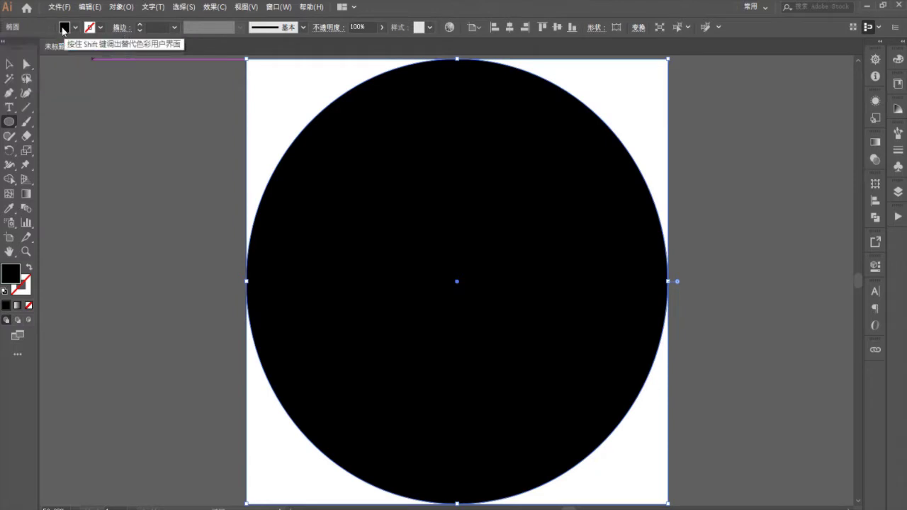
Apply the Zig Zag effect (波纹效果) to the circle with relative size 4%, 3 ridges per segment and smooth points
click(215, 7)
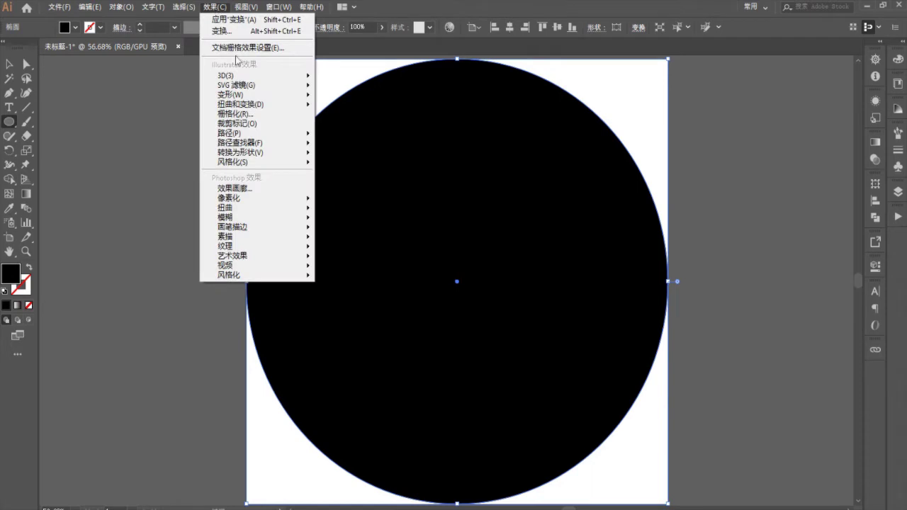
mouse_move(276, 106)
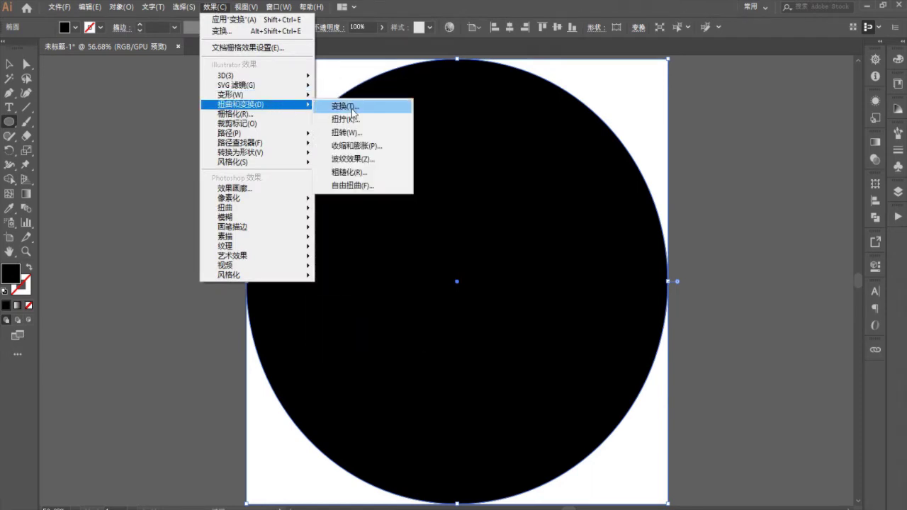
click(365, 162)
drag(236, 200, 217, 197)
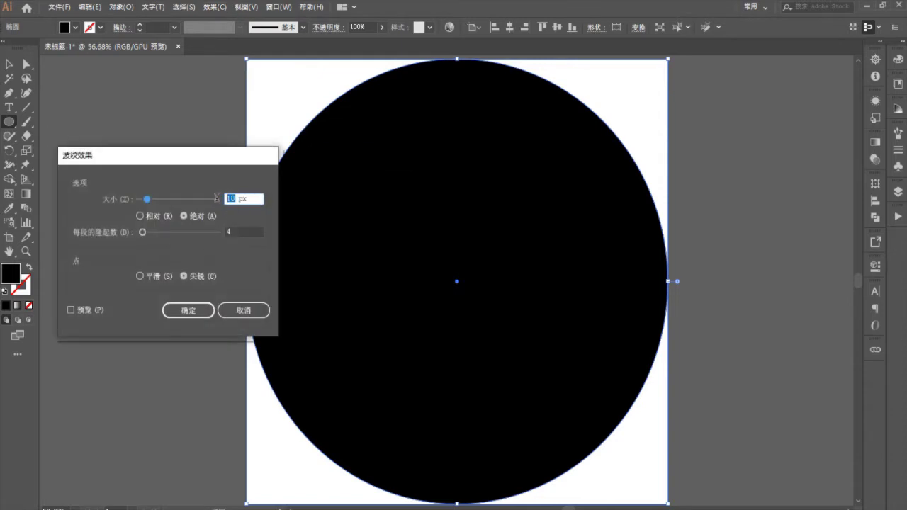
text(4)
click(230, 231)
drag(231, 232, 213, 230)
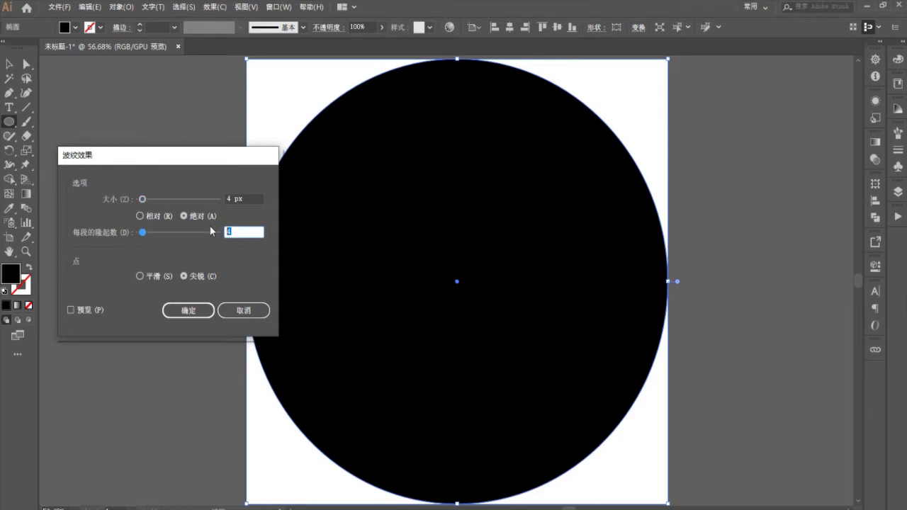
text(3)
click(140, 216)
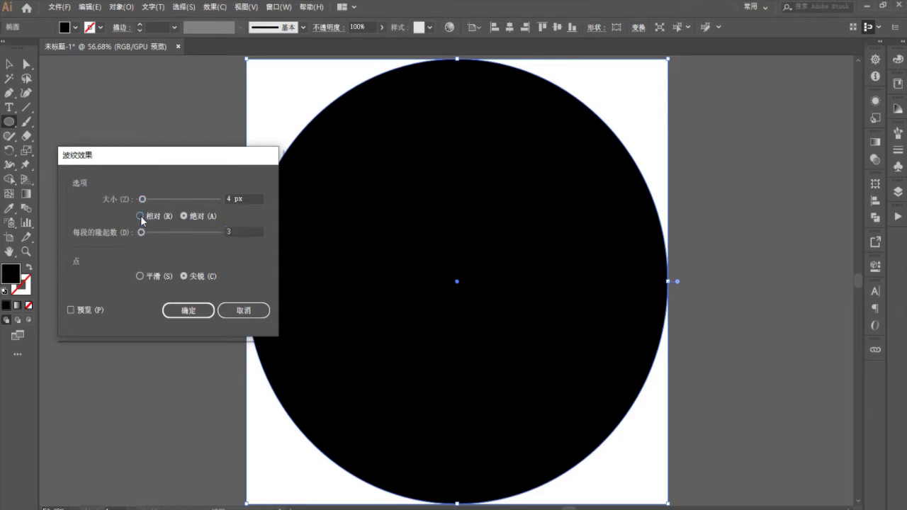
click(140, 277)
click(71, 310)
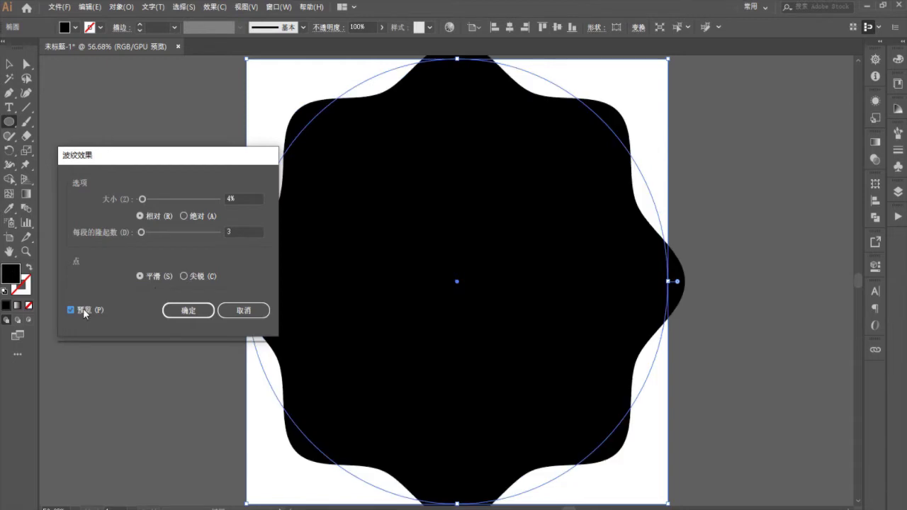
click(188, 311)
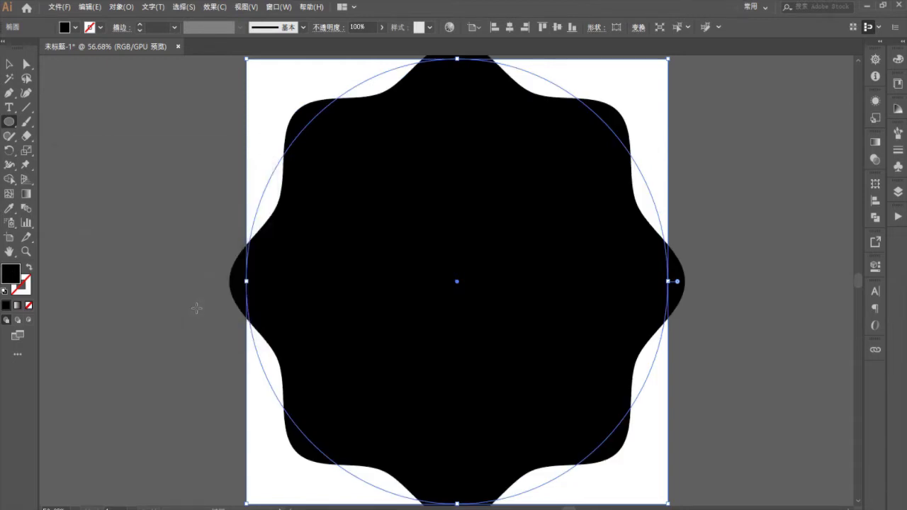
Expand the appearance of the wavy black shape into an editable path
click(89, 7)
mouse_move(120, 7)
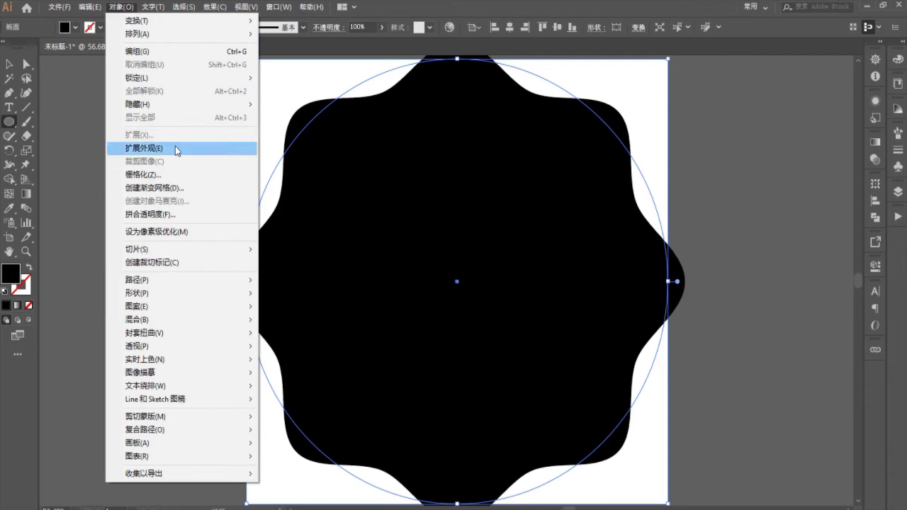
click(144, 148)
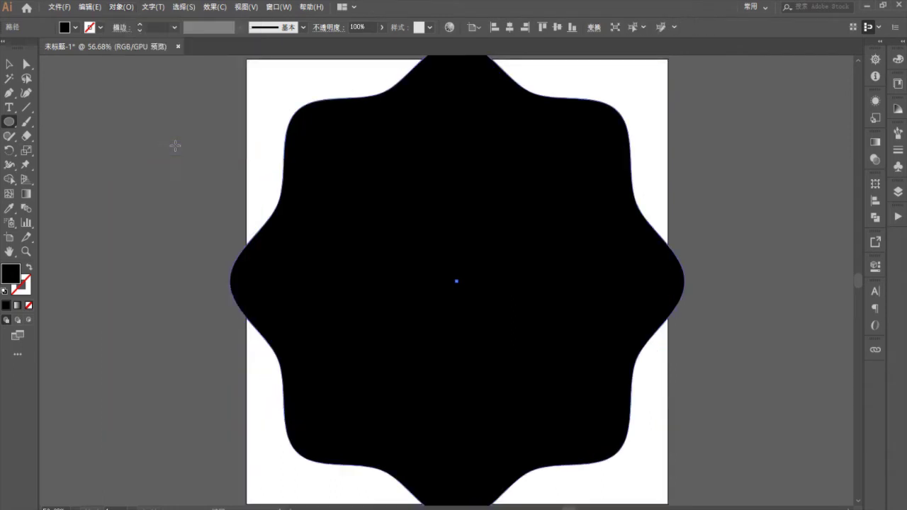
Copy the expanded wavy shape and paste the duplicate in place
key(v)
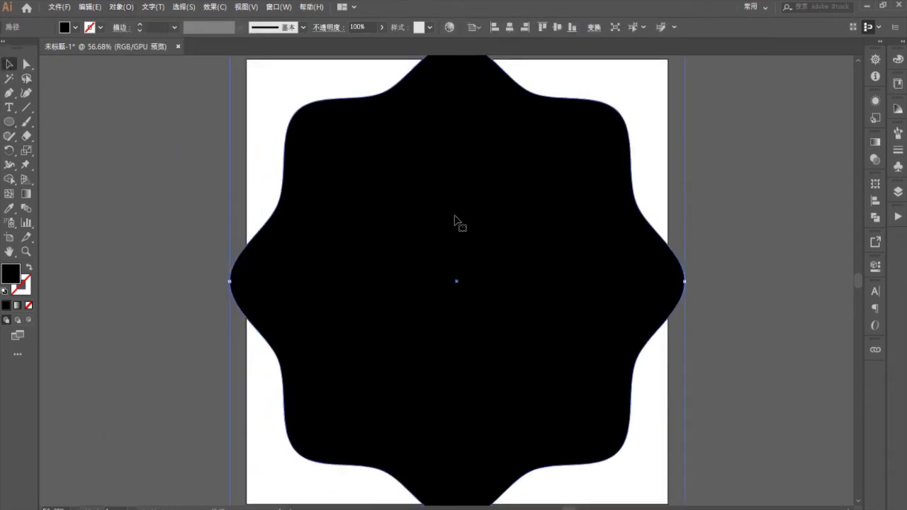
click(88, 7)
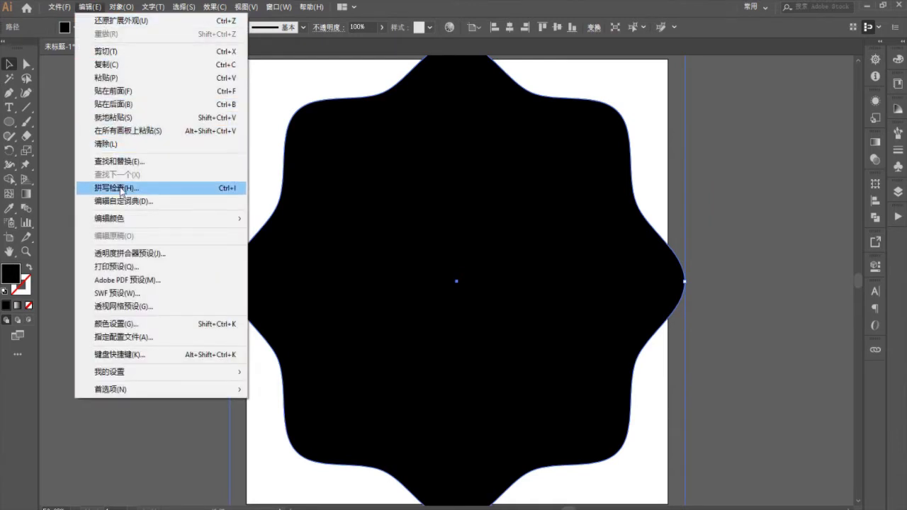
click(106, 64)
click(90, 7)
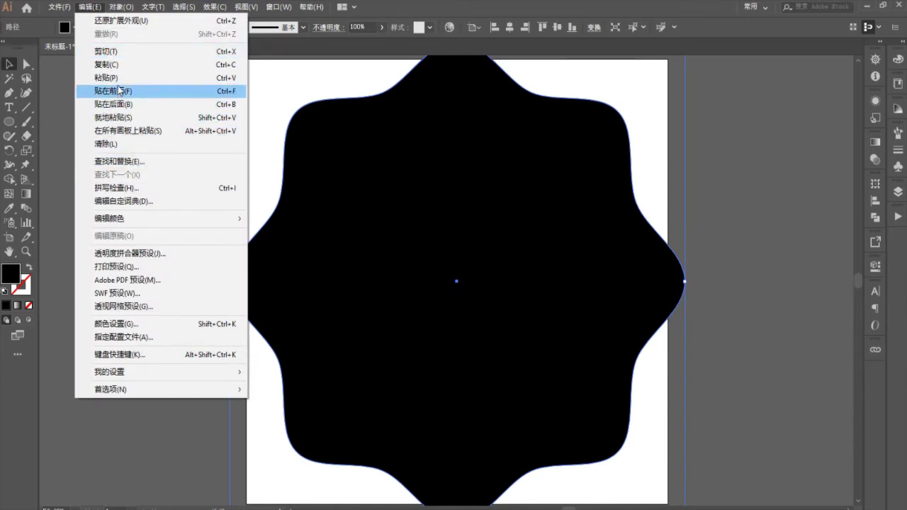
click(138, 118)
Scale the pasted copy proportionally to about one tenth of the original's size and centre it on the artboard
scroll(490, 151, right, 1)
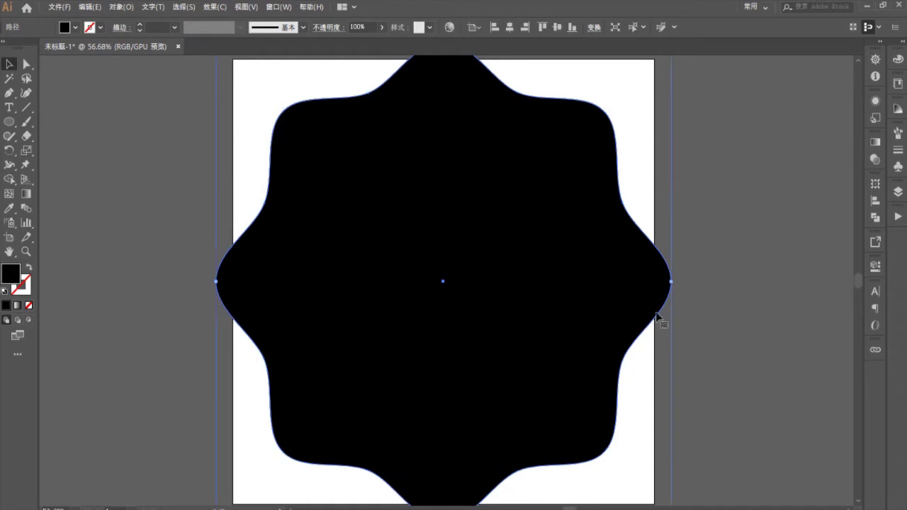
key(ctrl+minus)
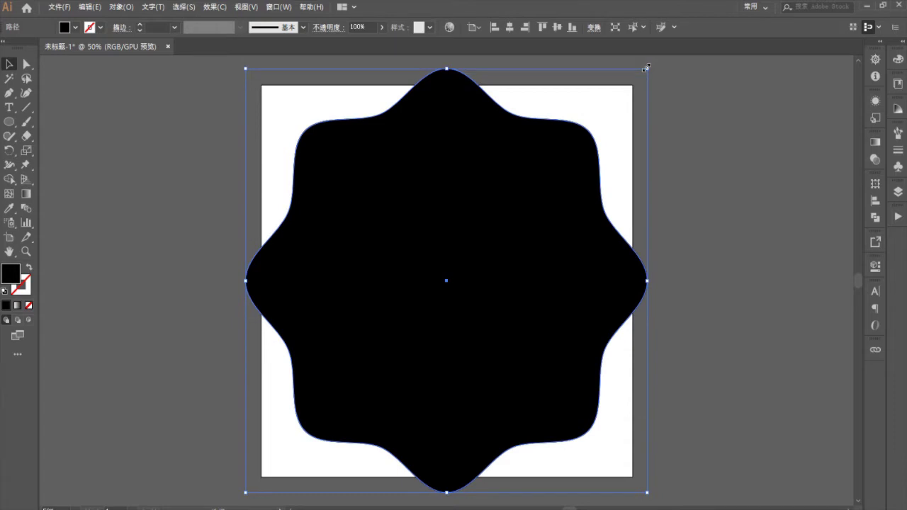
drag(647, 68, 318, 418)
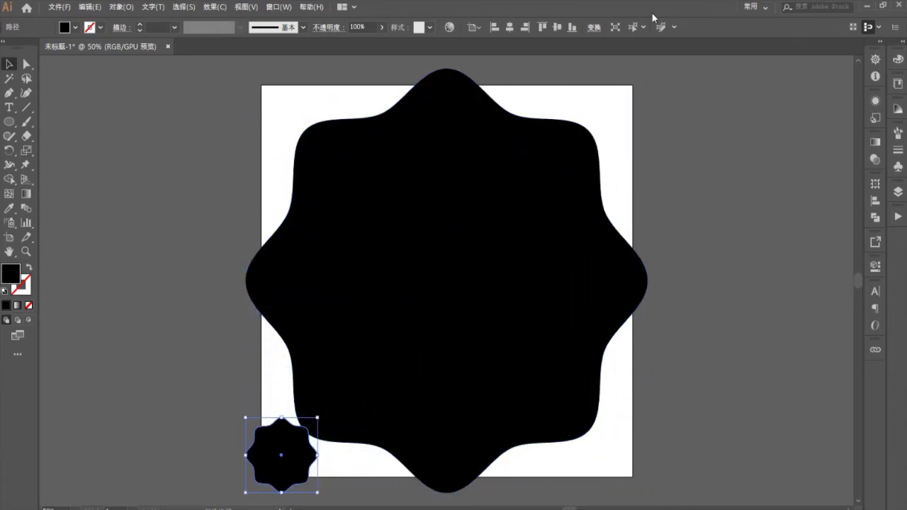
click(510, 27)
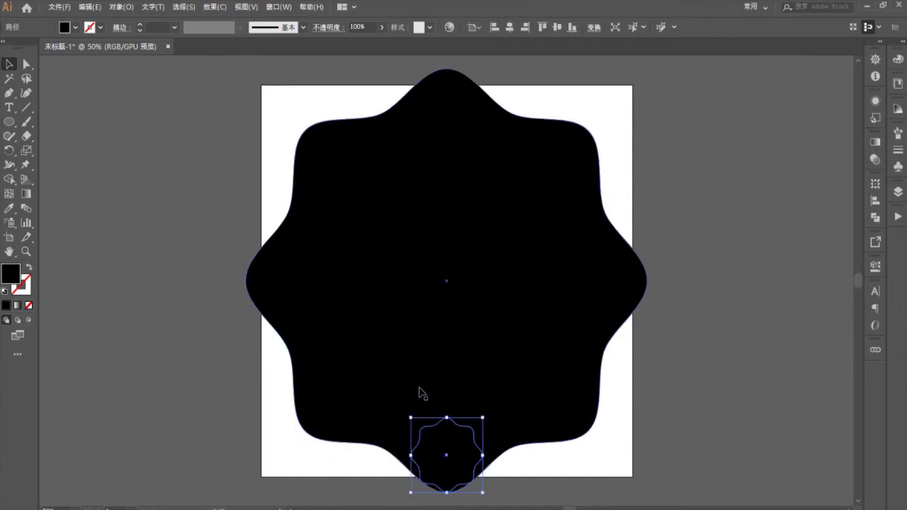
drag(411, 417, 440, 447)
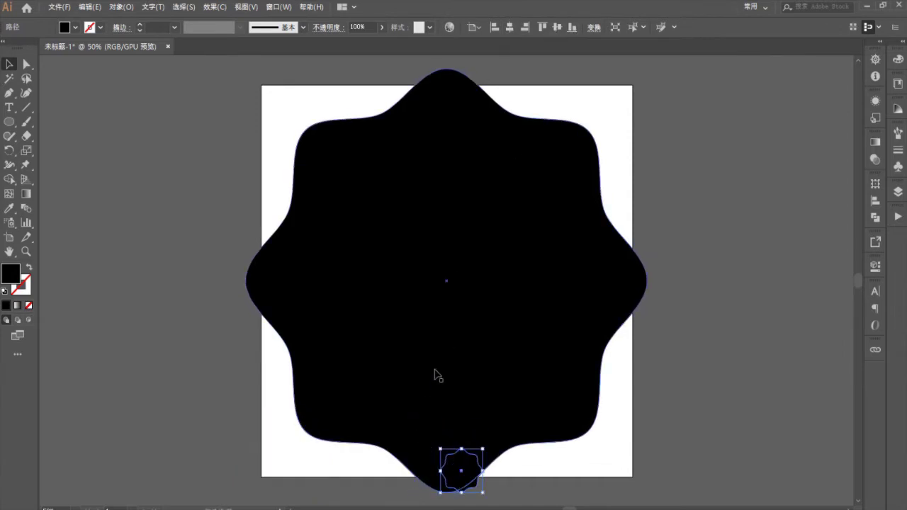
click(558, 26)
click(509, 30)
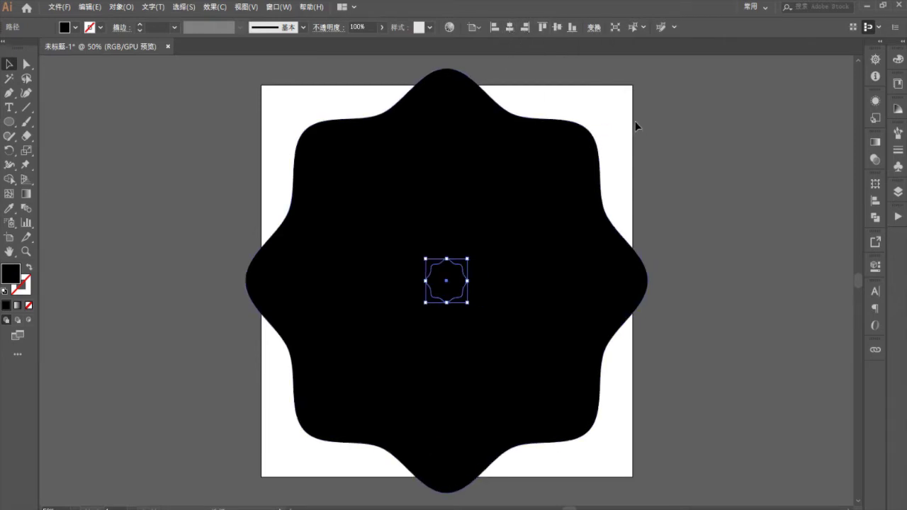
Select both the large and small wavy shapes and make a blend between them
drag(705, 117, 368, 365)
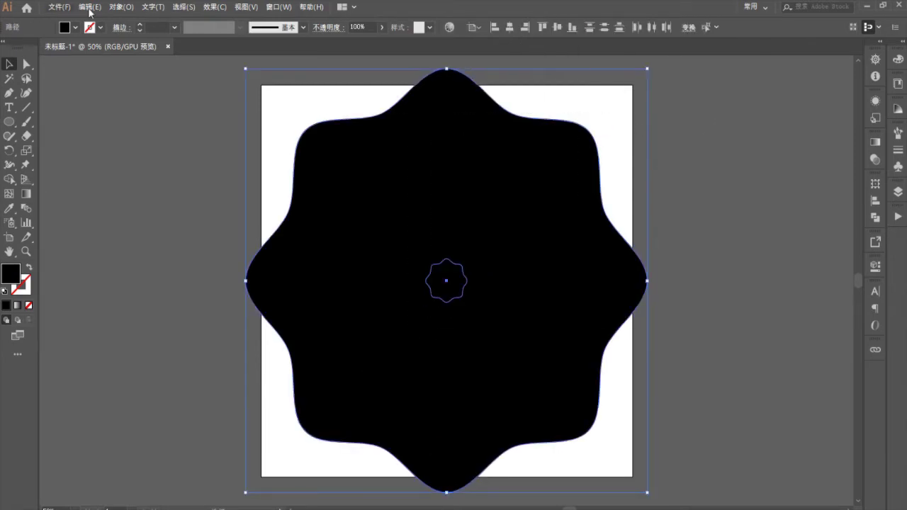
click(120, 7)
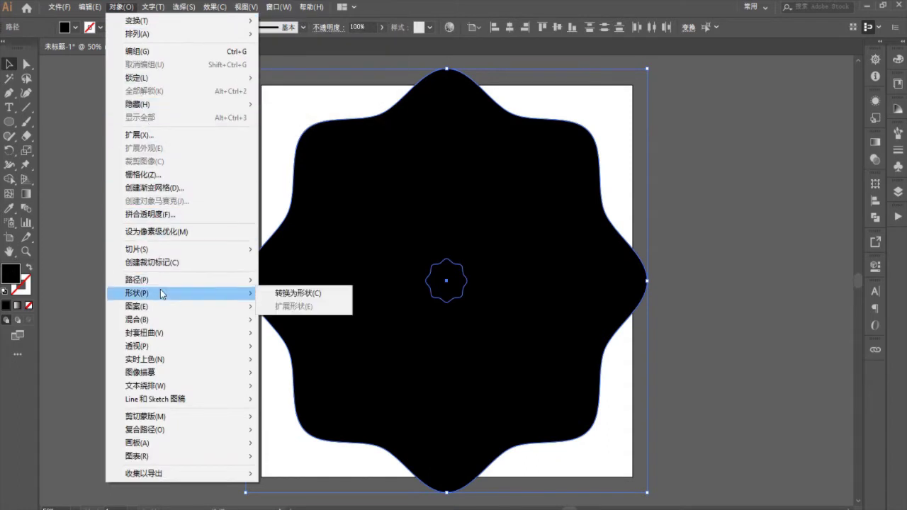
mouse_move(183, 319)
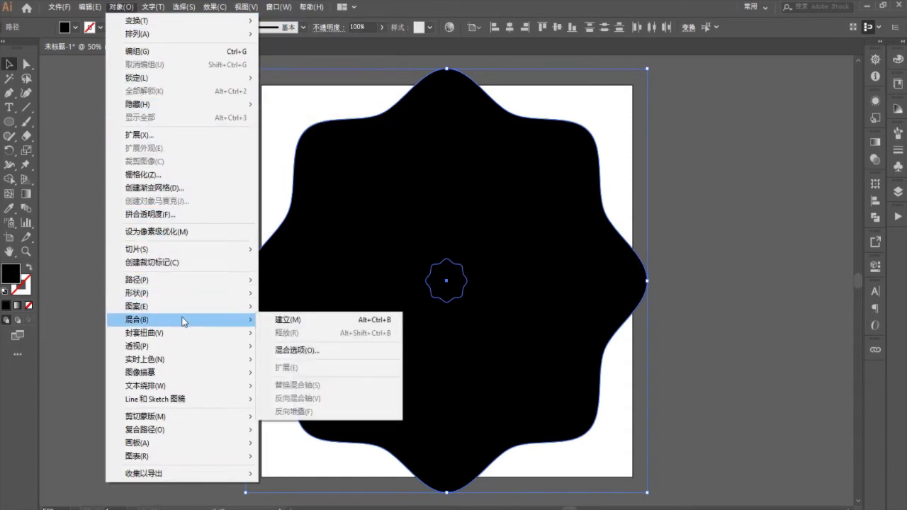
click(293, 321)
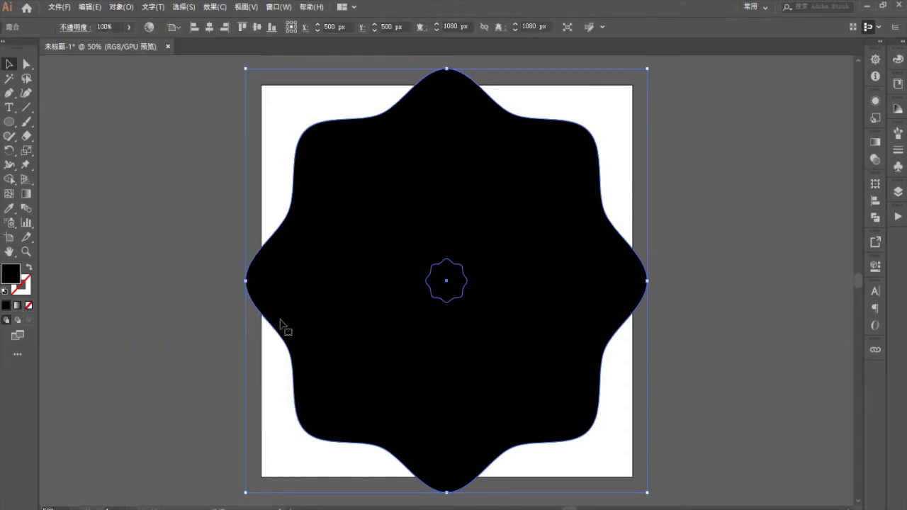
Apply the Pathfinder effect Exclude (差集) to the blend of wavy shapes
click(178, 224)
drag(618, 168, 432, 358)
click(247, 10)
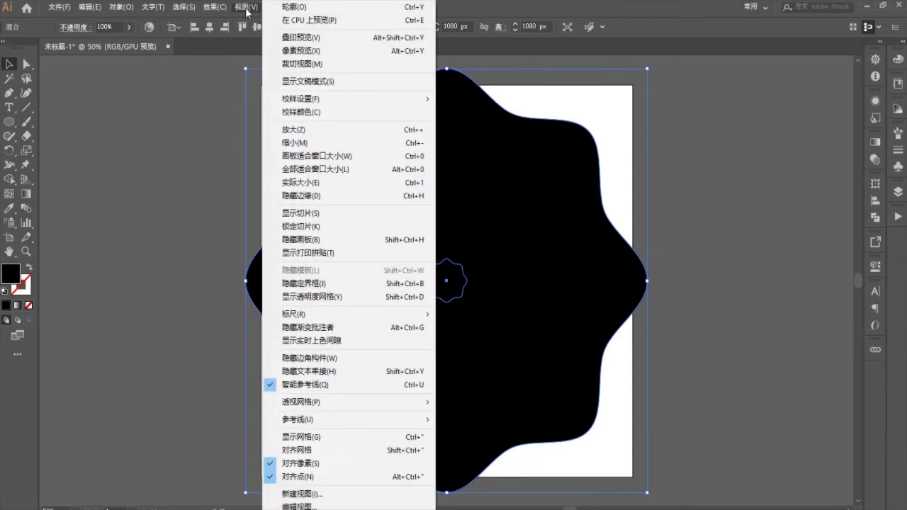
click(246, 10)
click(222, 8)
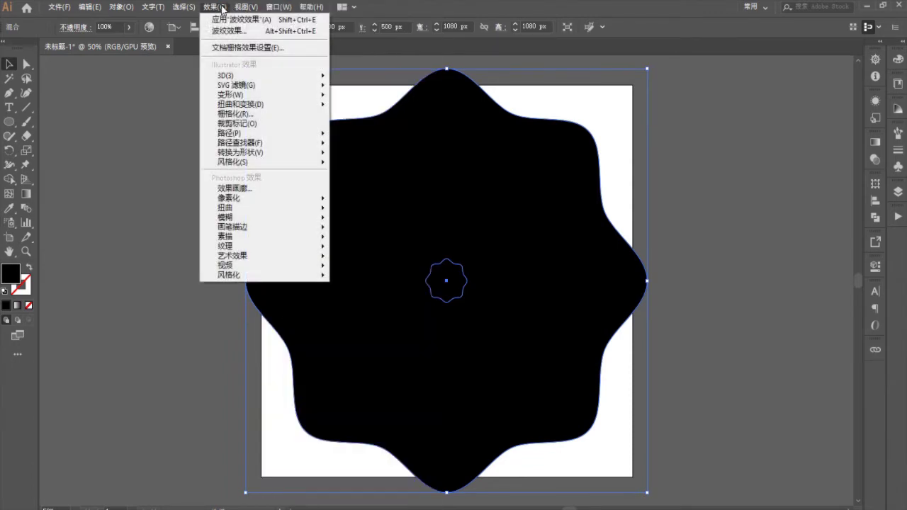
mouse_move(259, 143)
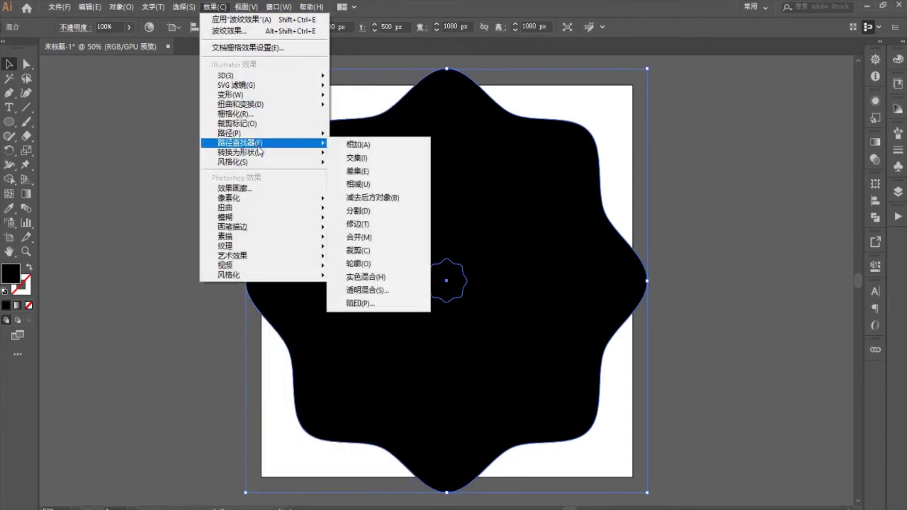
click(358, 172)
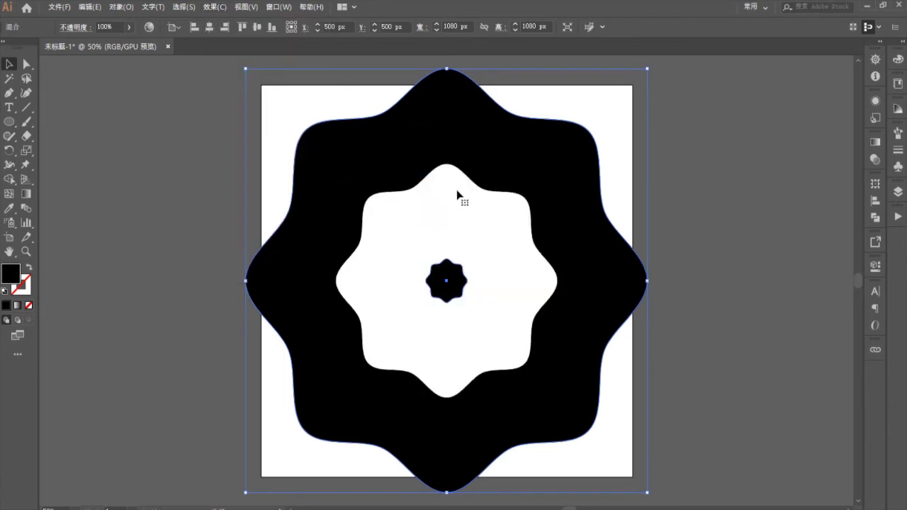
Change the blend's spacing to Specified Steps (指定的步数) and turn on the preview
double_click(27, 208)
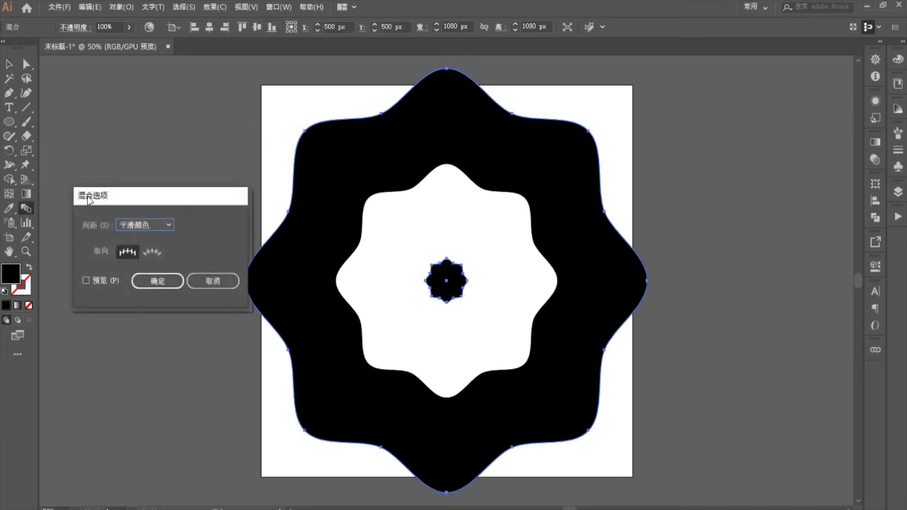
click(151, 224)
click(154, 253)
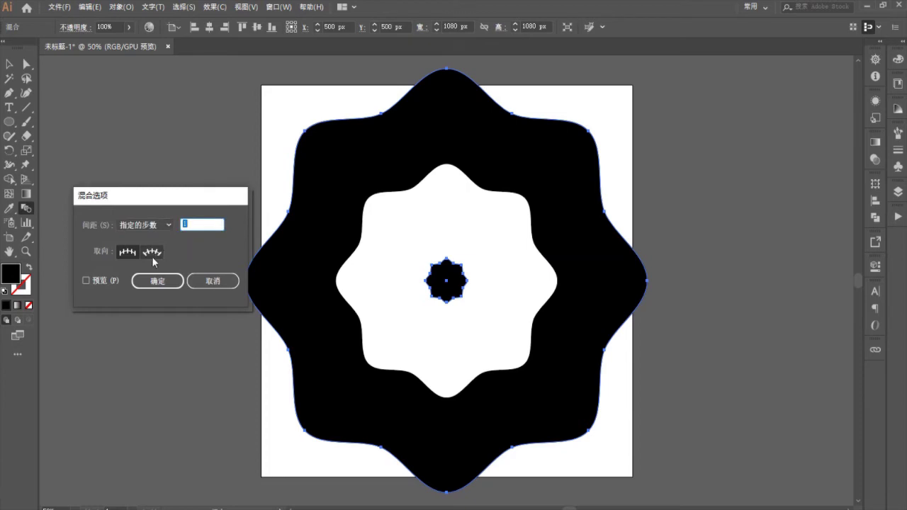
click(92, 280)
Set the number of blend steps to 11 and apply the blend options
click(210, 225)
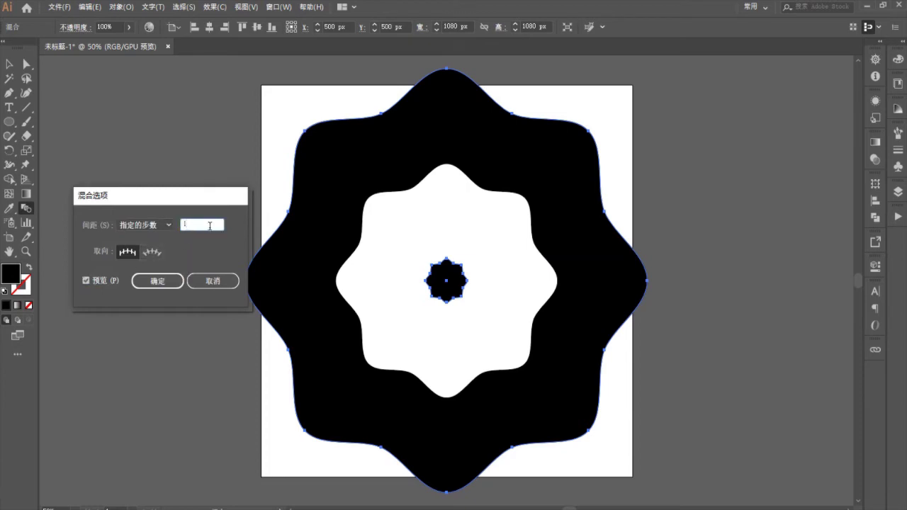
key(Up)
key(Up)
key(Up)
key(Up)
key(Up)
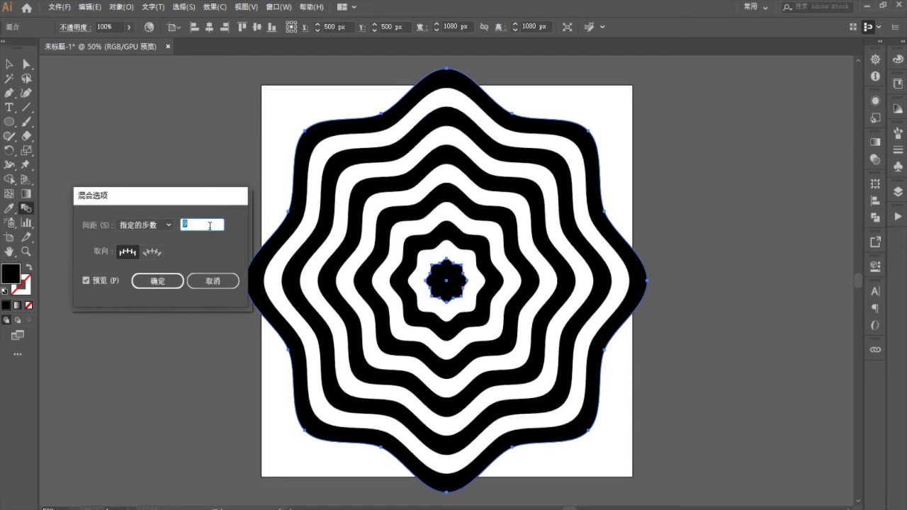
key(Up)
key(Up)
key(Up)
key(Up)
key(Up)
key(Up)
key(Up)
key(Up)
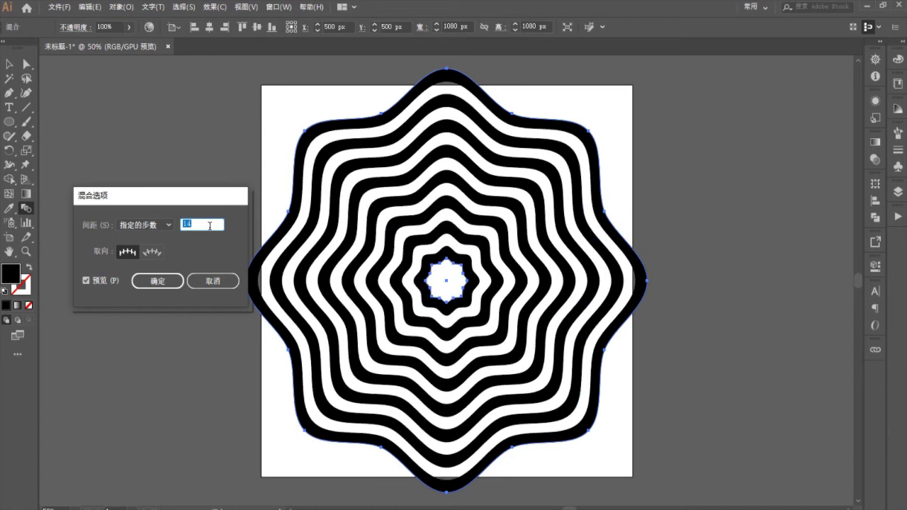
key(Up)
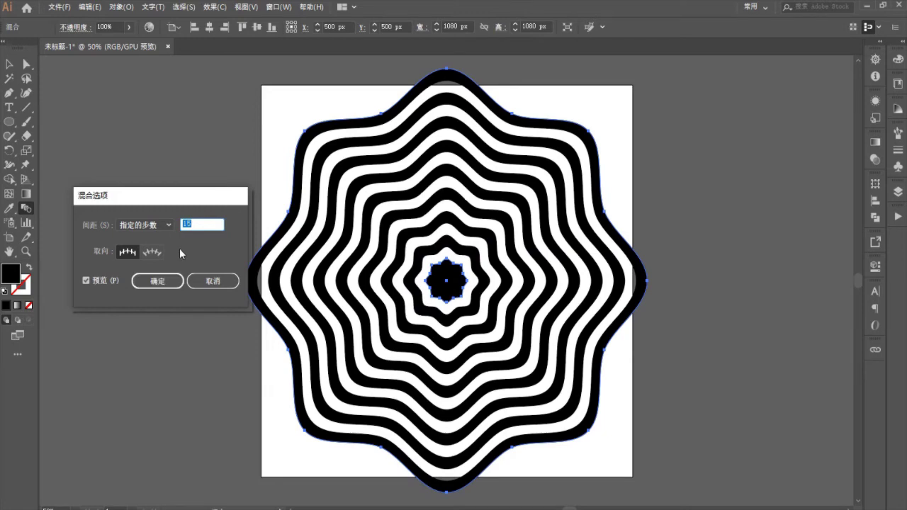
key(Down)
key(Down)
key(Down)
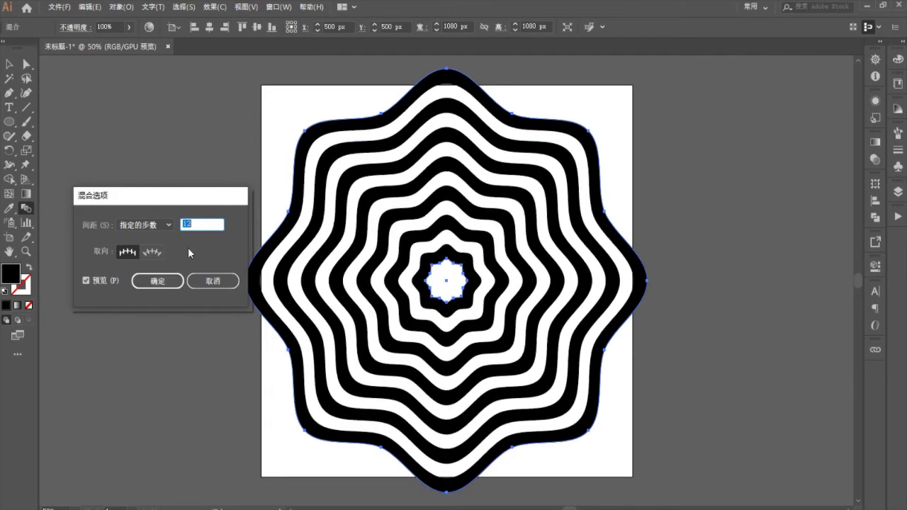
key(Down)
click(159, 281)
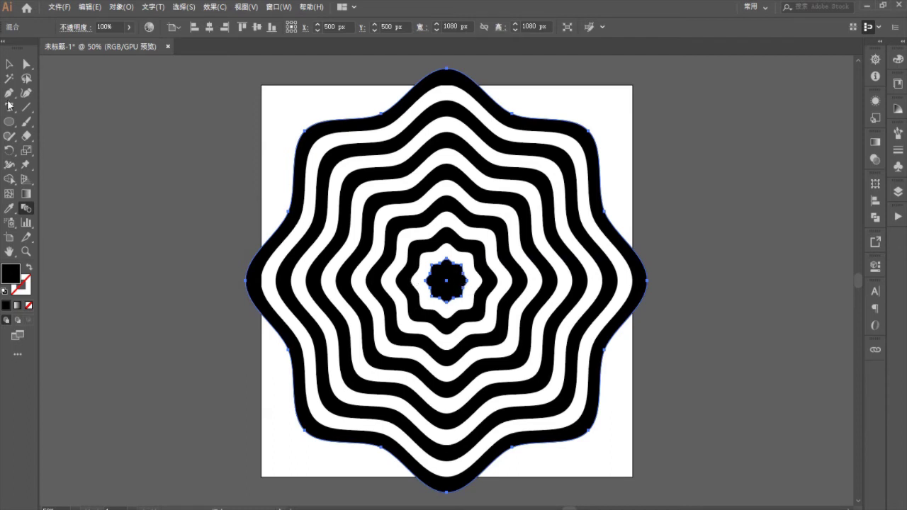
Isolate the blend, select its small central shape and start a Transform (变换) effect on it with preview on
click(11, 70)
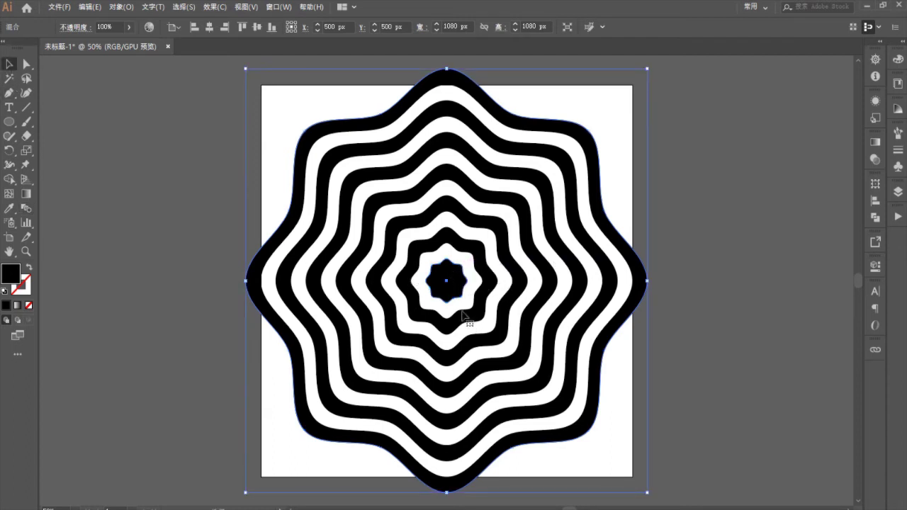
double_click(459, 289)
click(459, 288)
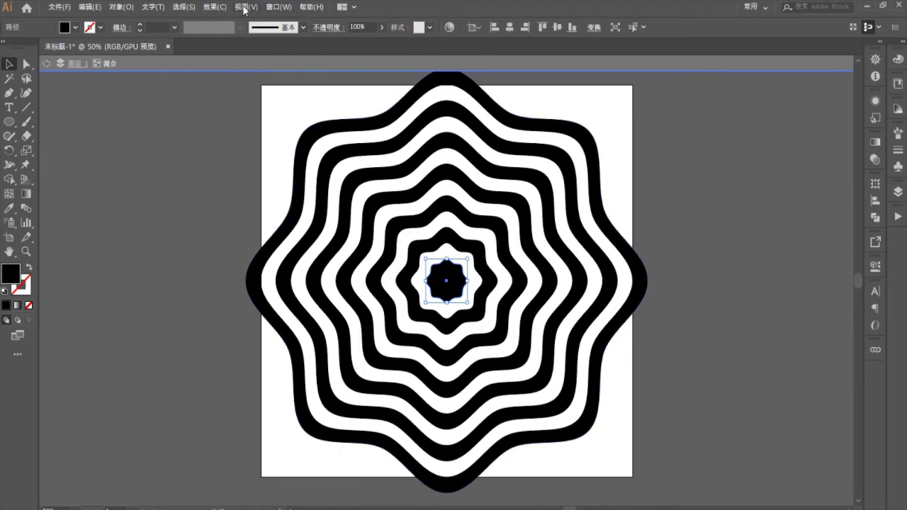
click(220, 10)
mouse_move(270, 107)
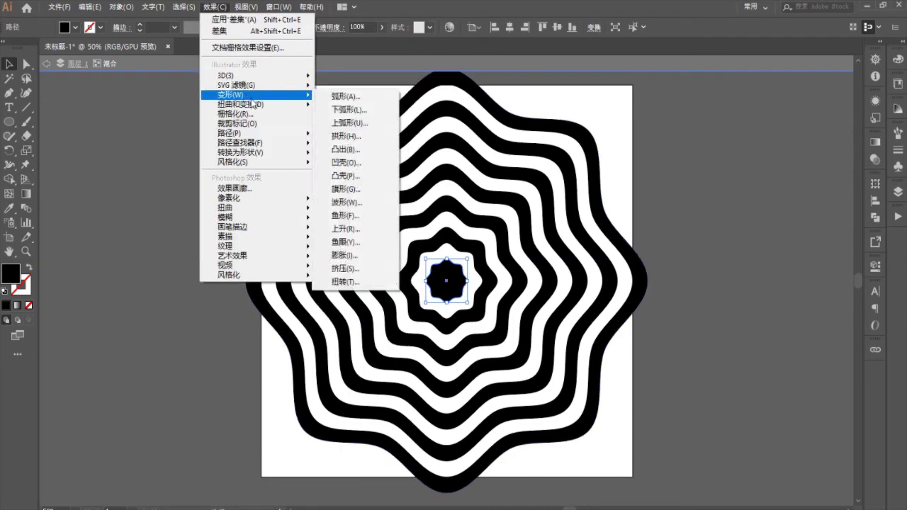
click(346, 106)
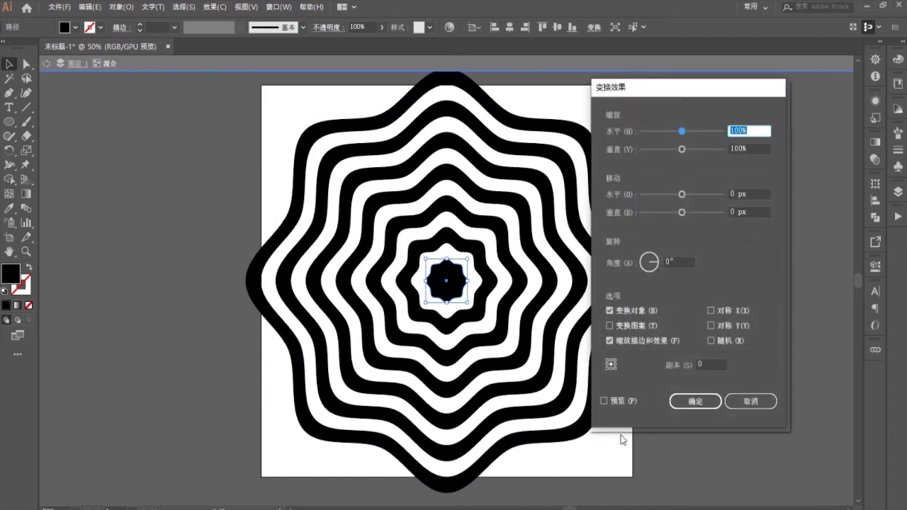
click(624, 402)
Set the Transform effect's rotation angle to 70°, apply it to the central shape and leave isolation mode
click(669, 263)
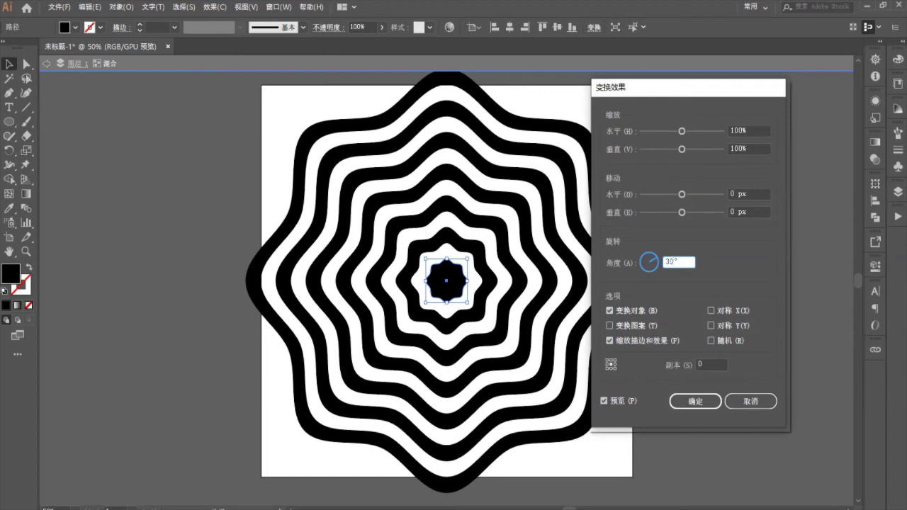
key(Up)
key(Up)
key(Up)
key(Up)
key(Up)
key(Up)
key(Up)
key(Up)
key(Up)
key(Up)
key(Up)
key(Up)
key(Up)
key(Up)
key(Up)
key(Up)
key(Up)
key(Up)
key(Up)
key(Up)
key(Up)
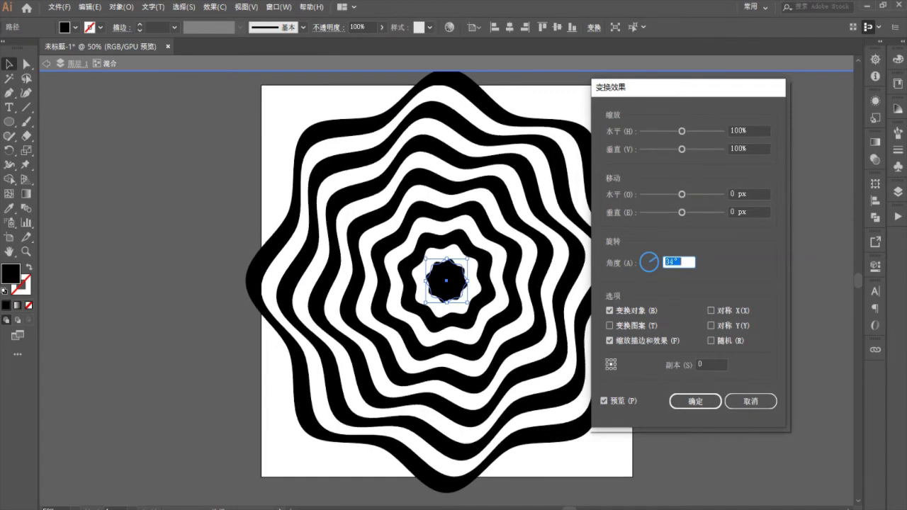
key(Up)
key(Up)
key(Up)
key(Up)
key(Up)
key(Up)
key(Up)
key(Up)
key(Up)
key(Up)
key(Up)
key(Up)
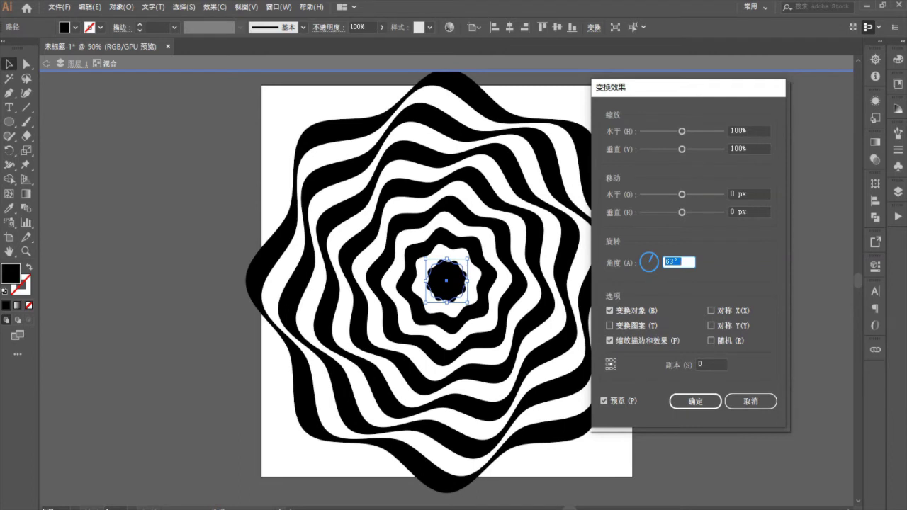
key(Up)
key(Up)
key(Up)
key(Up)
key(Up)
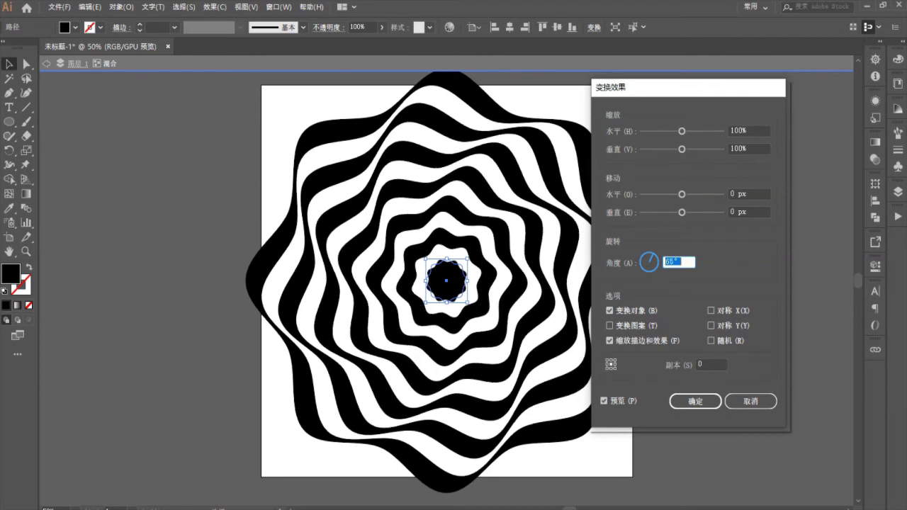
key(Up)
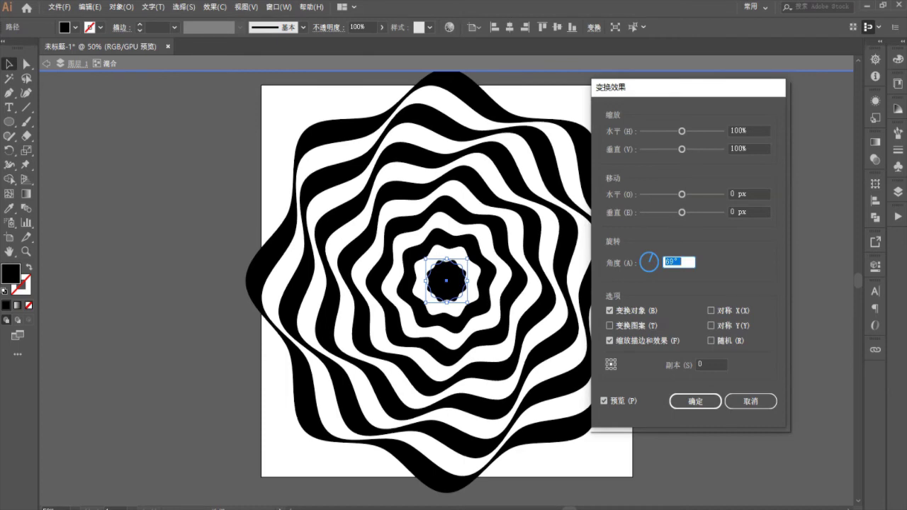
key(Up)
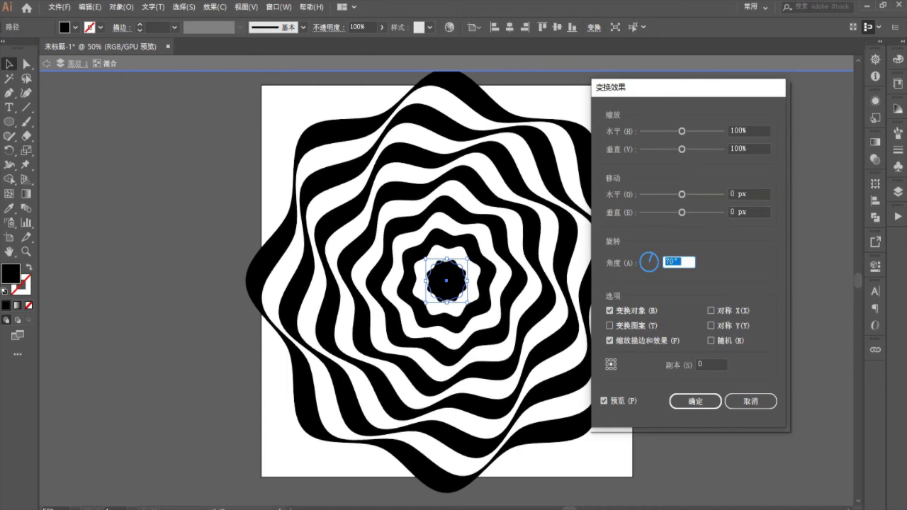
click(701, 401)
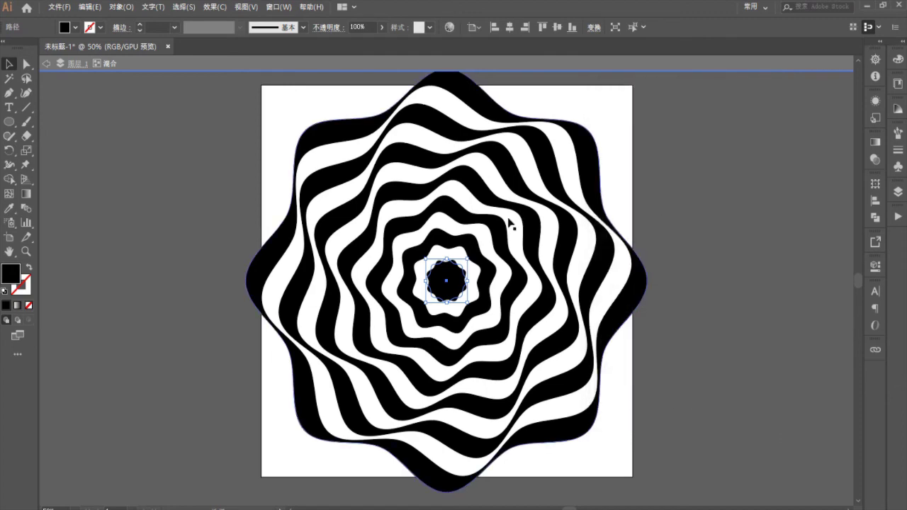
double_click(189, 196)
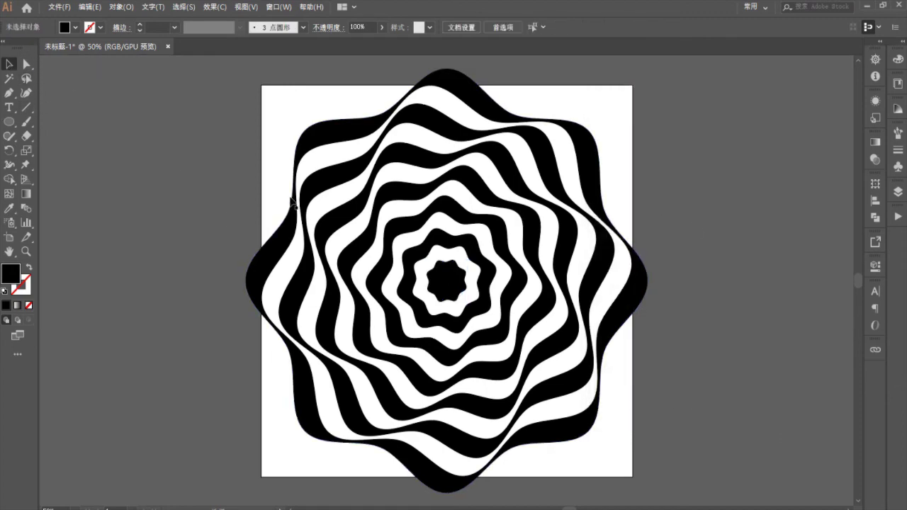
key(ctrl+a)
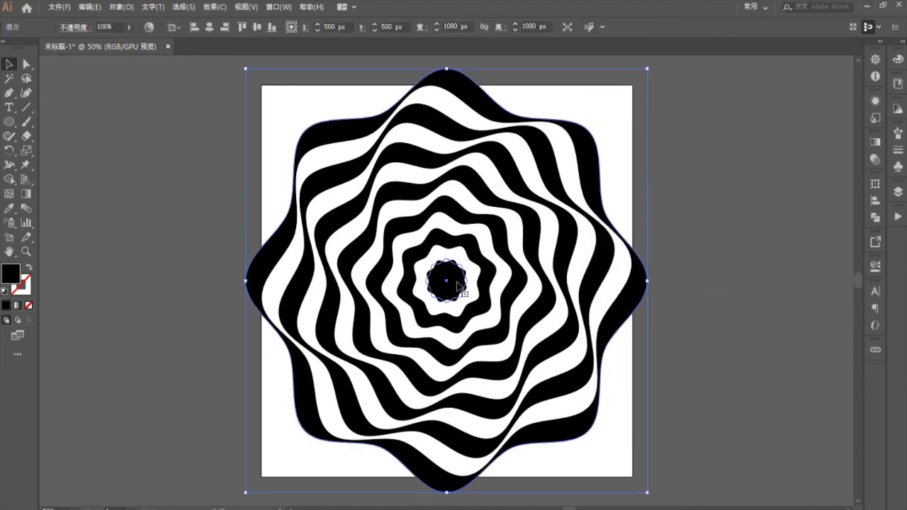
click(702, 226)
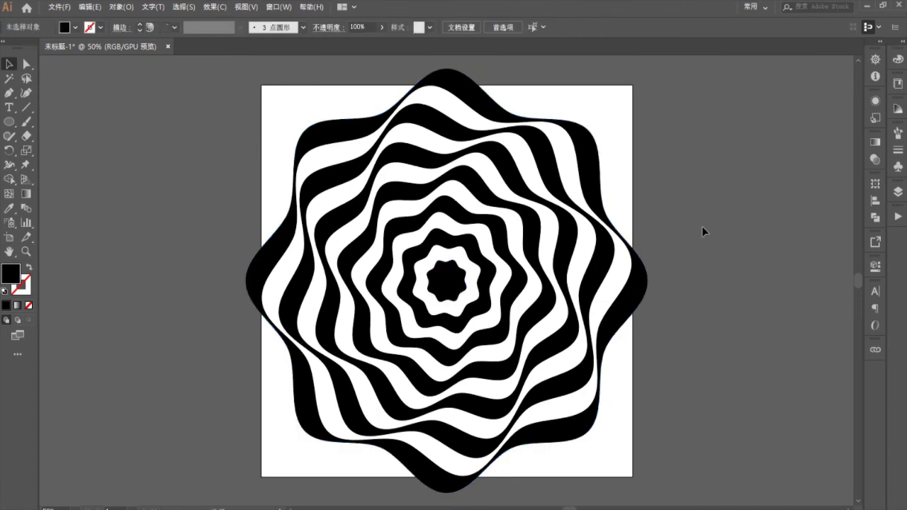
click(546, 217)
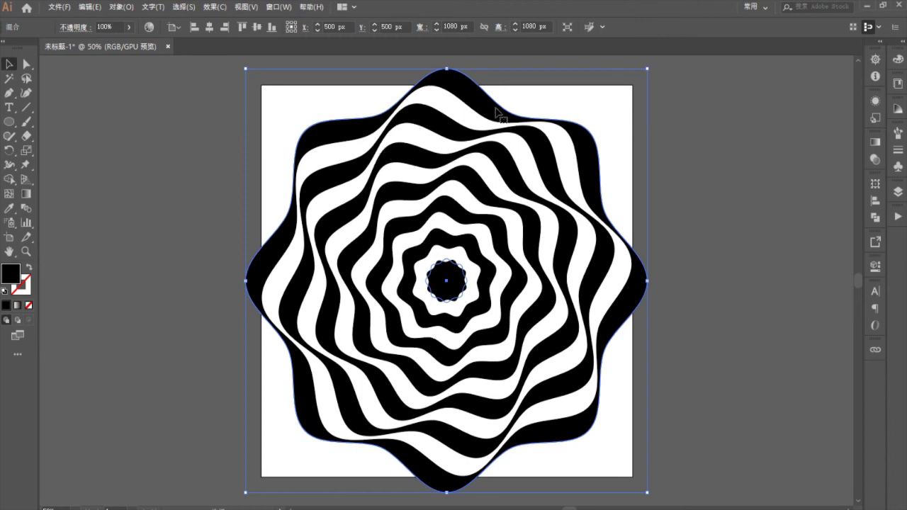
click(696, 246)
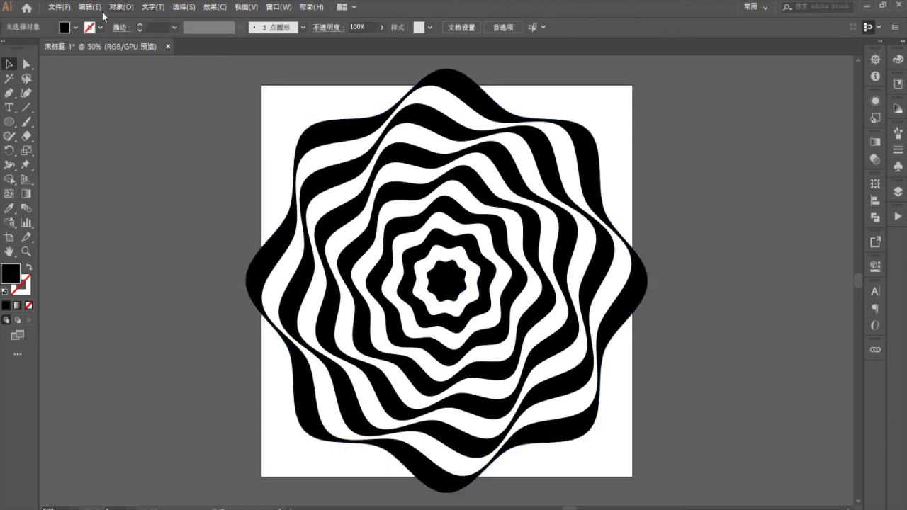